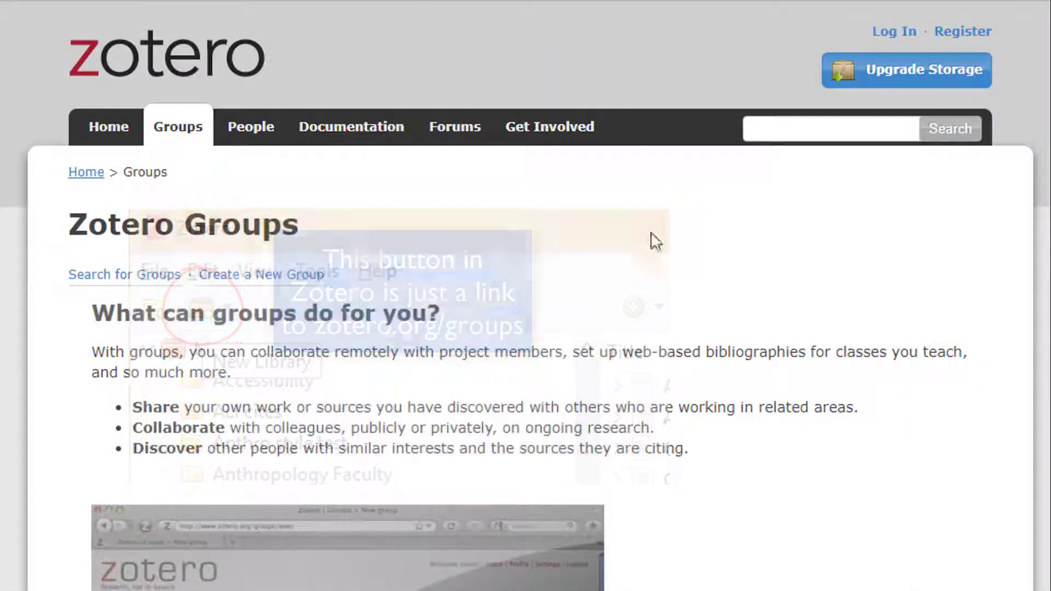
Sign in to zotero.org with Remember Me ticked
click(903, 35)
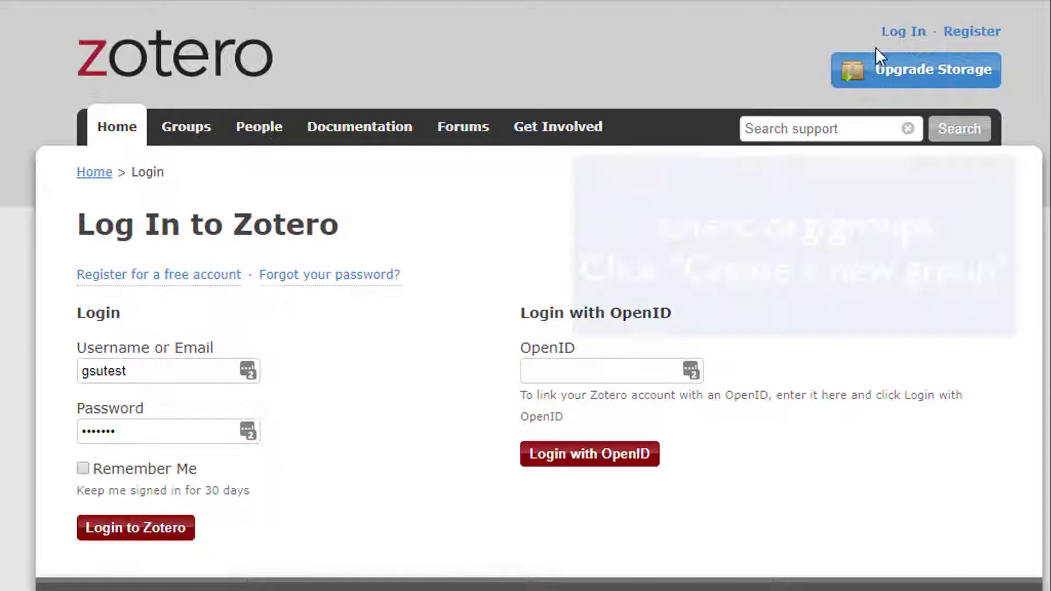
click(117, 468)
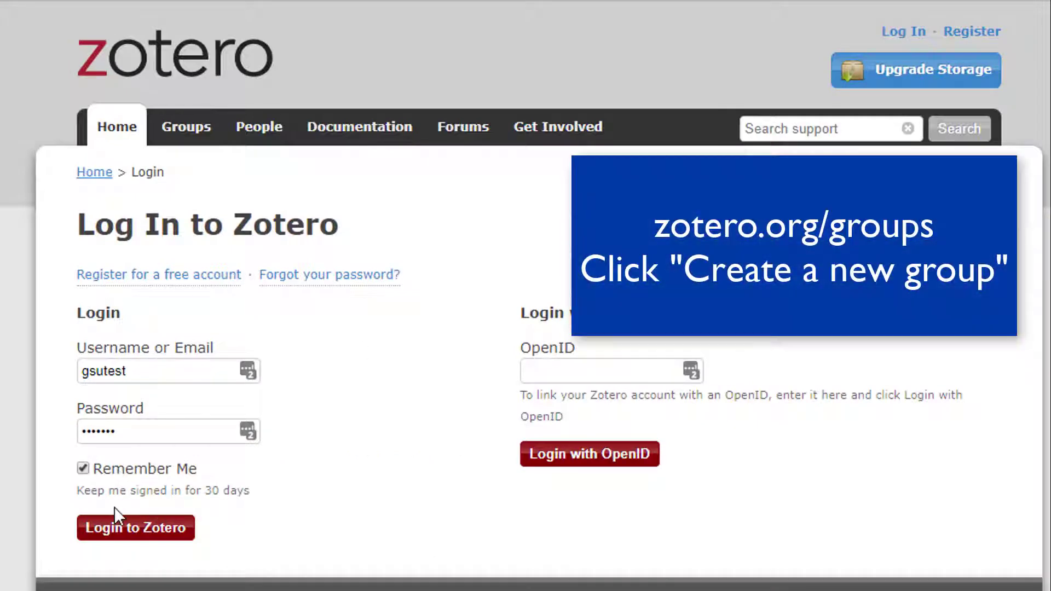
click(146, 531)
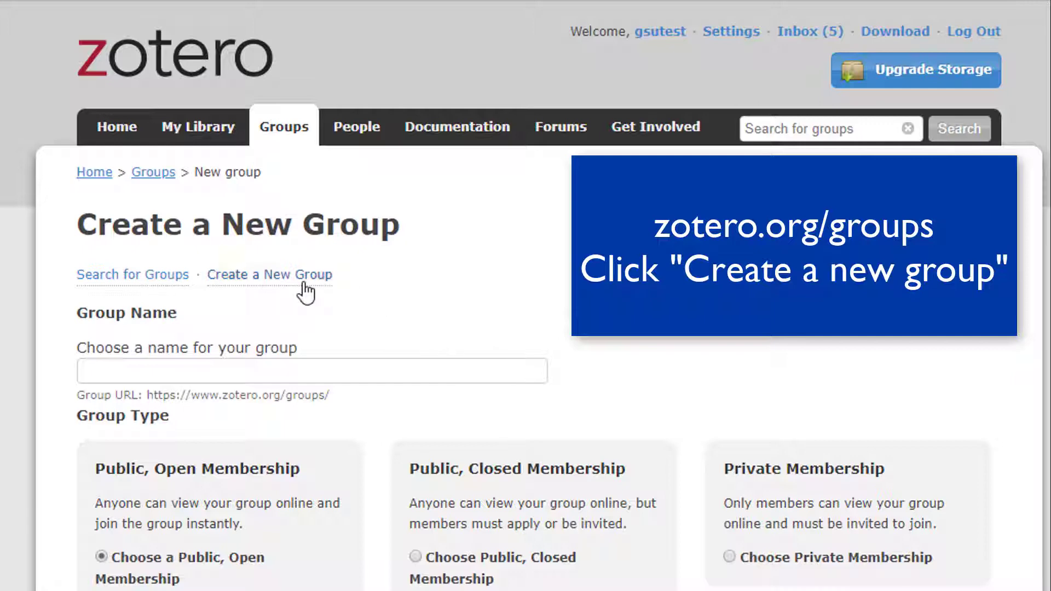
Name the new group 'My new shared library' and choose private membership
click(305, 366)
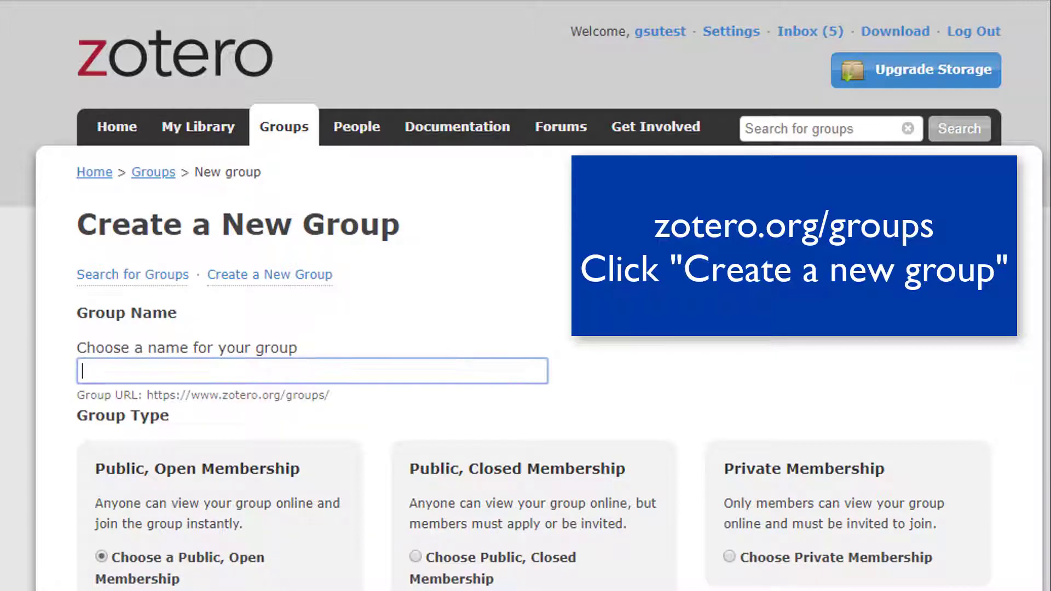
text(My )
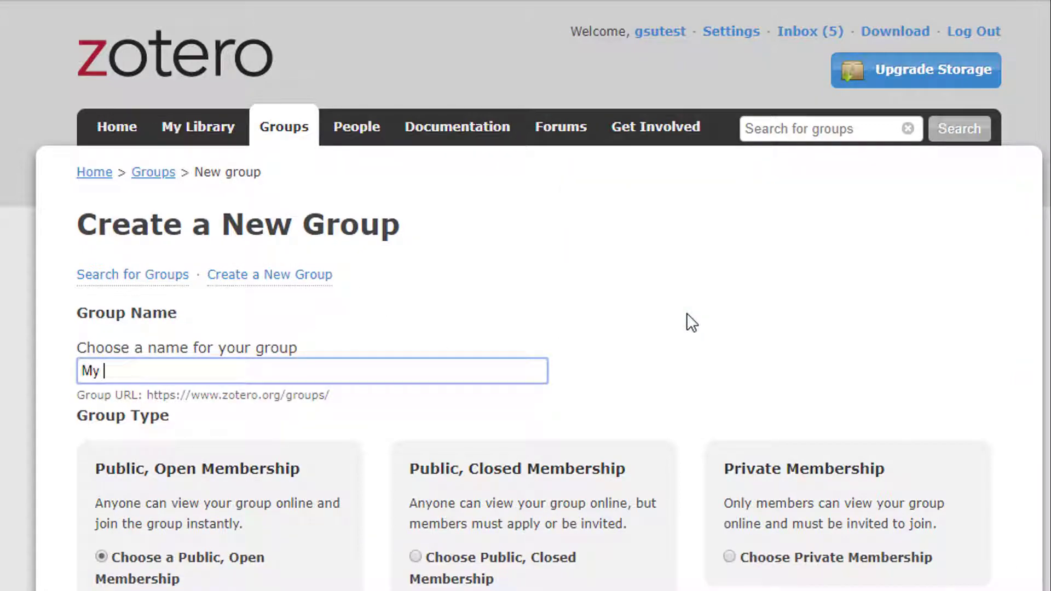
text(new shared library)
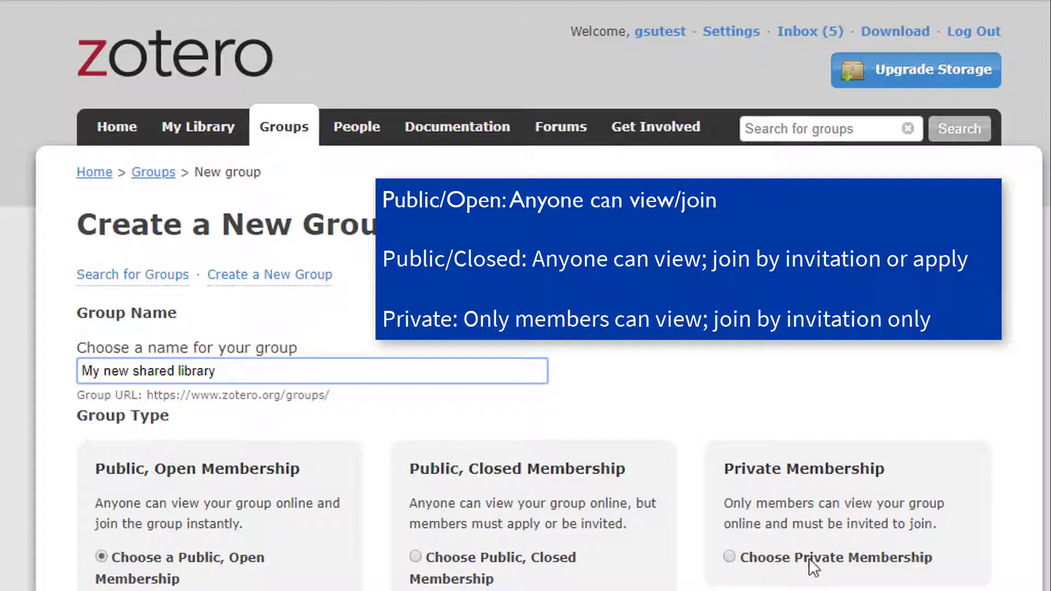
click(730, 557)
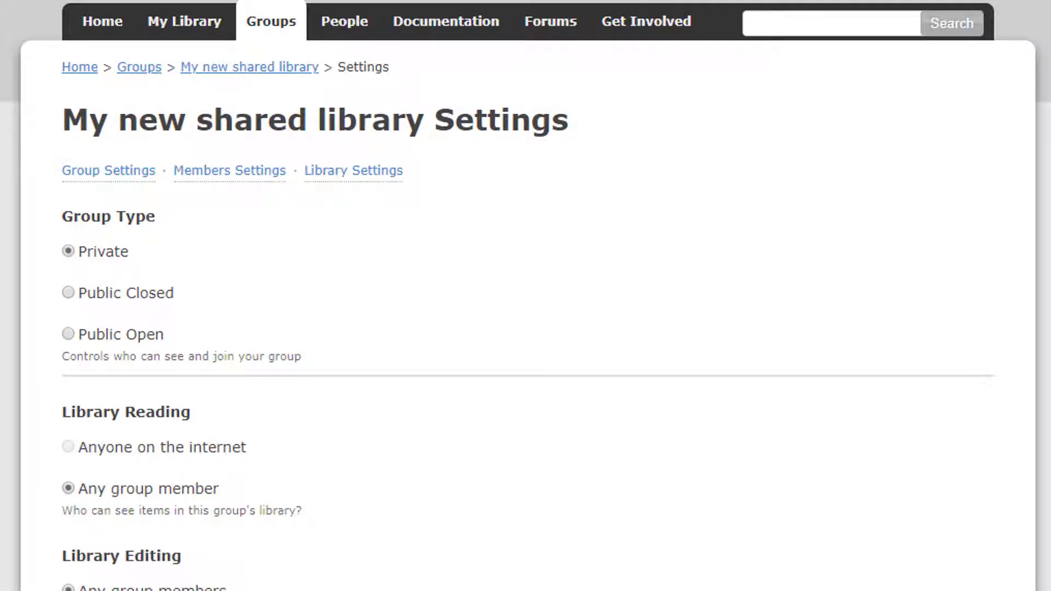
Scroll through the new group's Settings page to review its options
scroll(526, 296, down, 5)
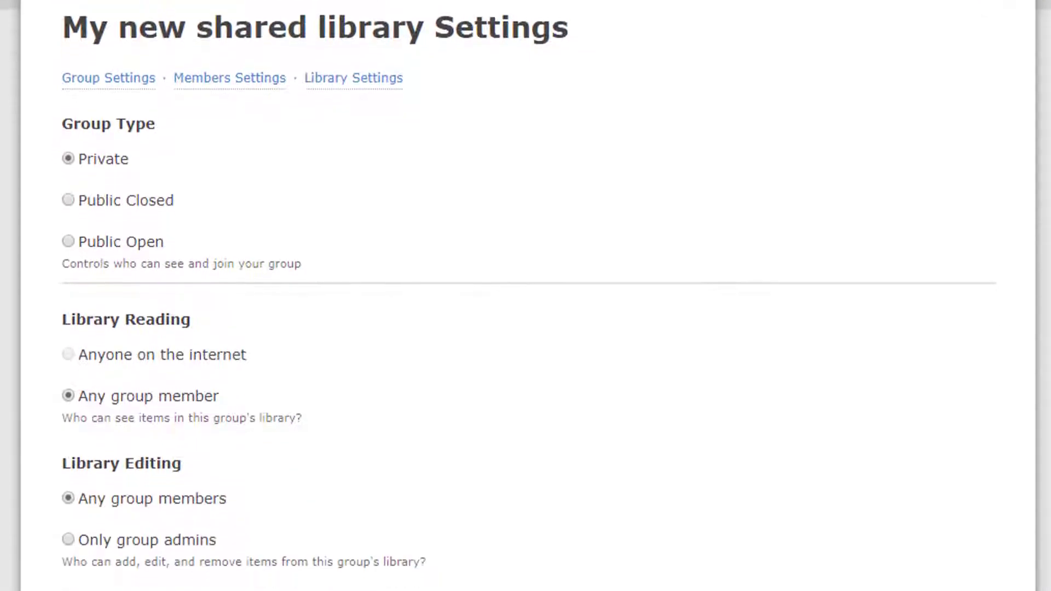
scroll(526, 296, down, 1)
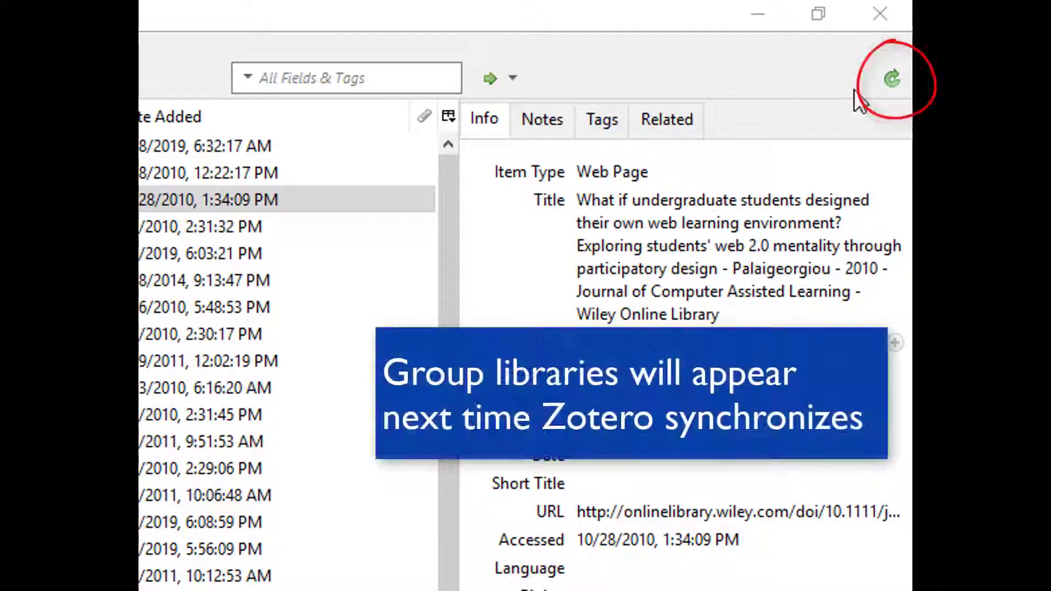
Sync Zotero with the online account, then place the cursor in the group's Description editor
click(891, 87)
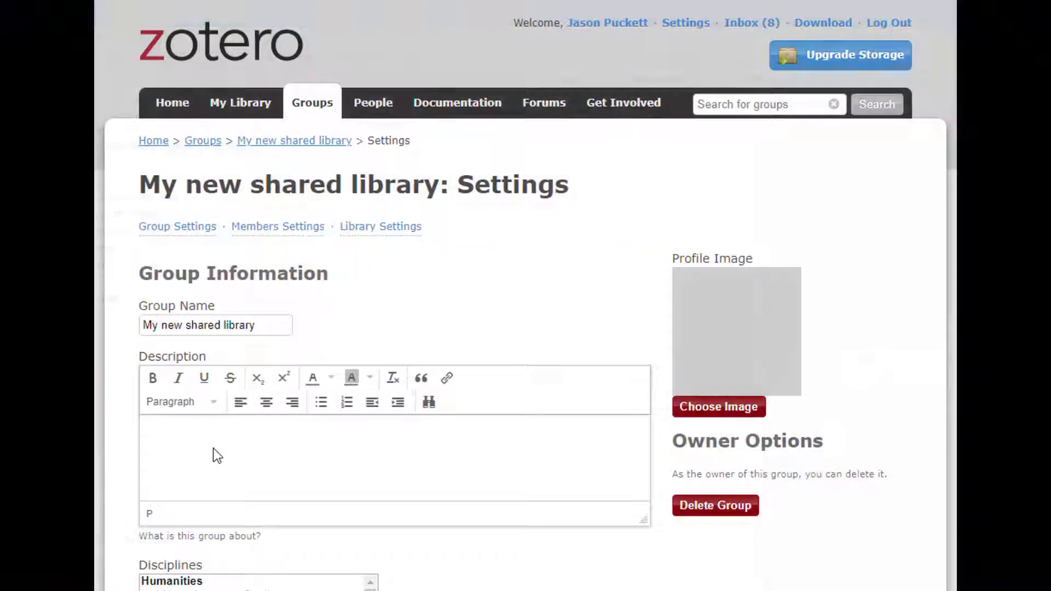
click(214, 448)
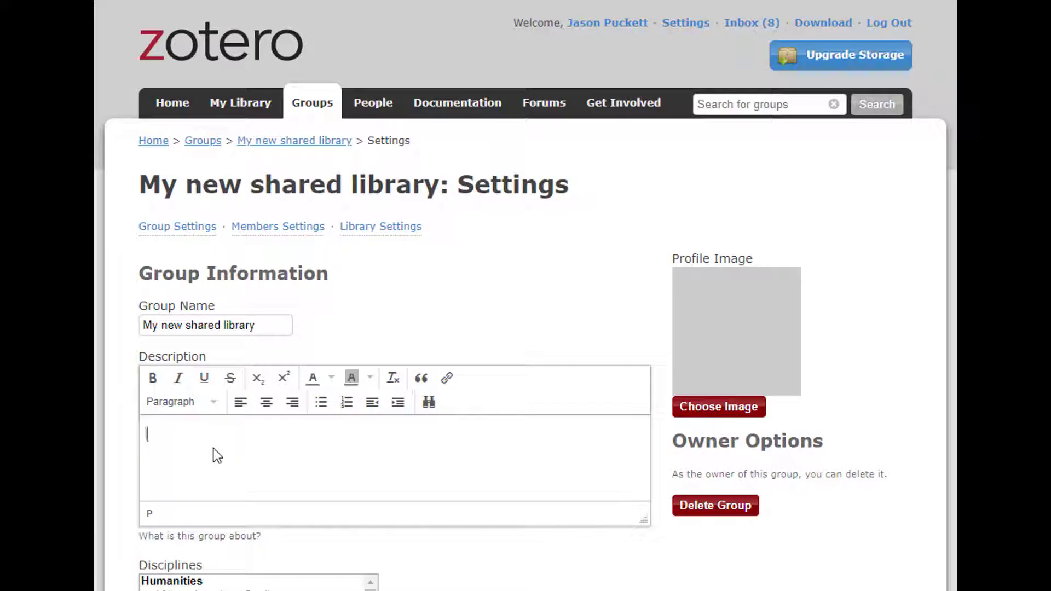
Enter the description 'Here's a description of what I'm going to use this group library for.'
text(Here's a description)
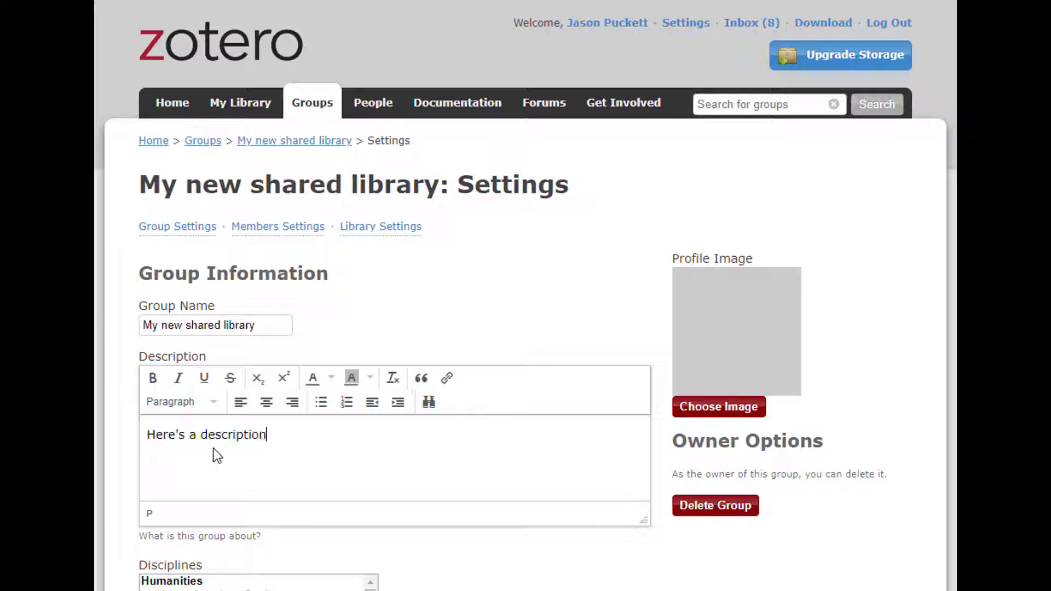
text( of what I'm g)
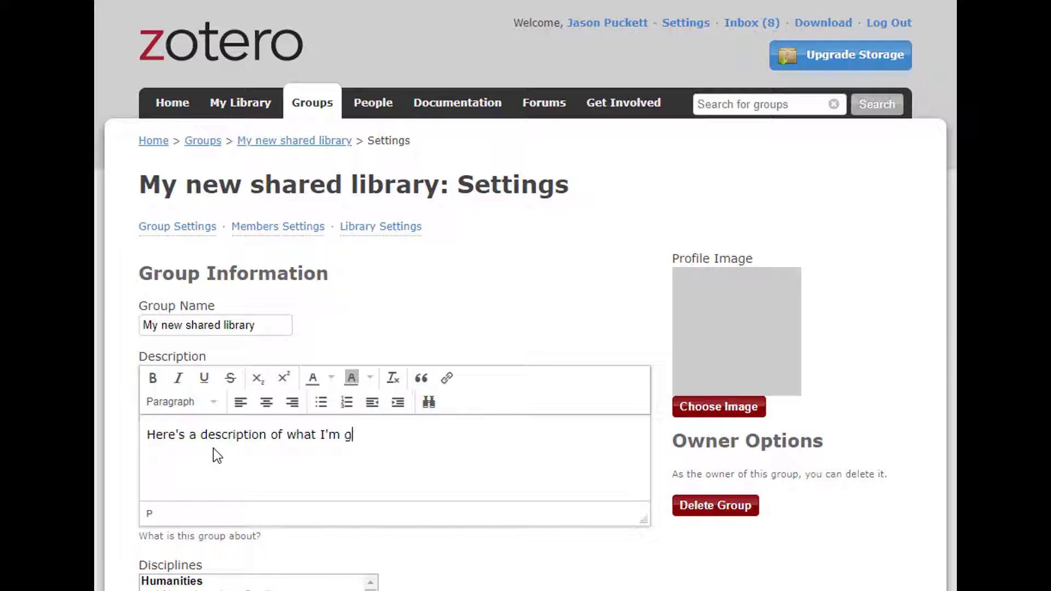
text(oing to use this gr)
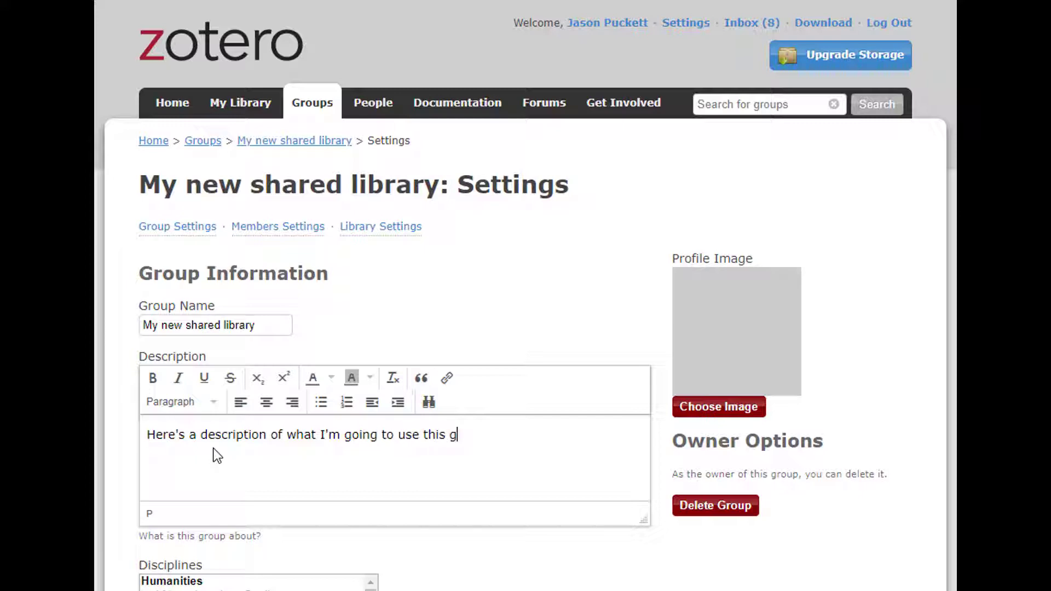
text(oup library for.)
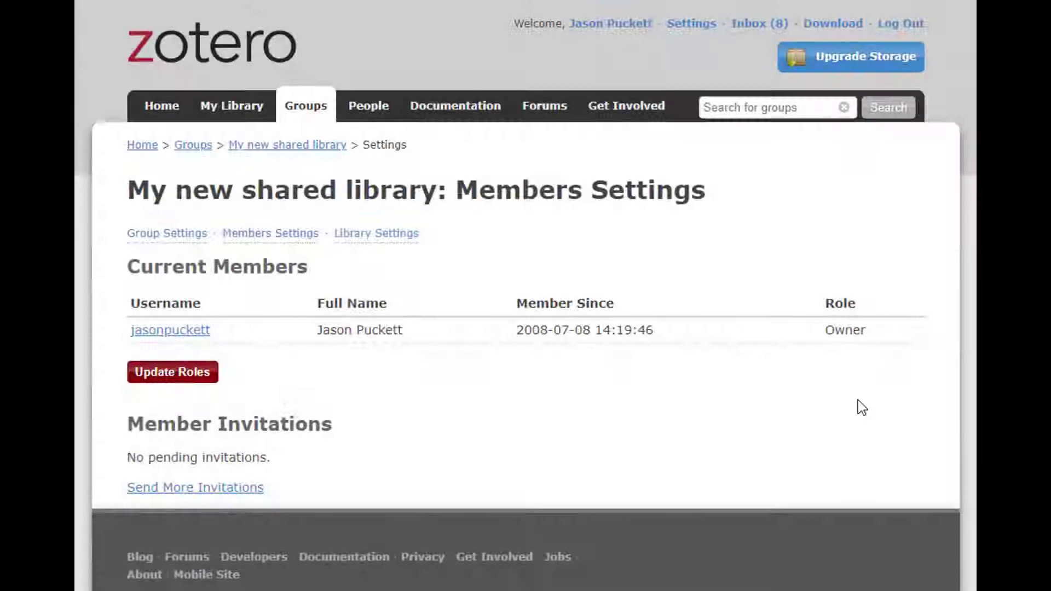
Invite one person by e-mail address and another by Zotero username, comma-separated
click(189, 490)
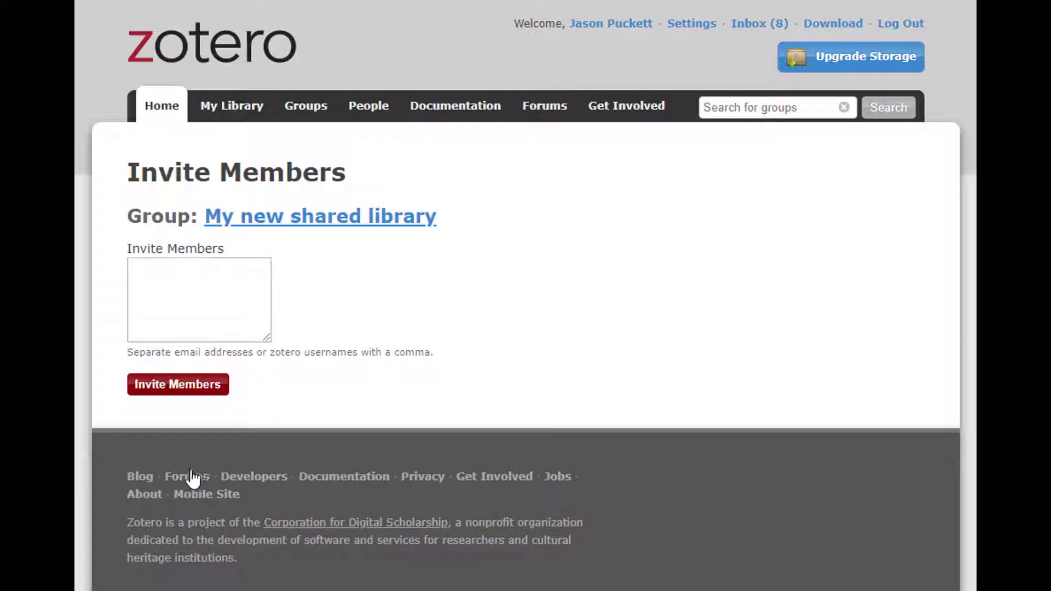
click(201, 304)
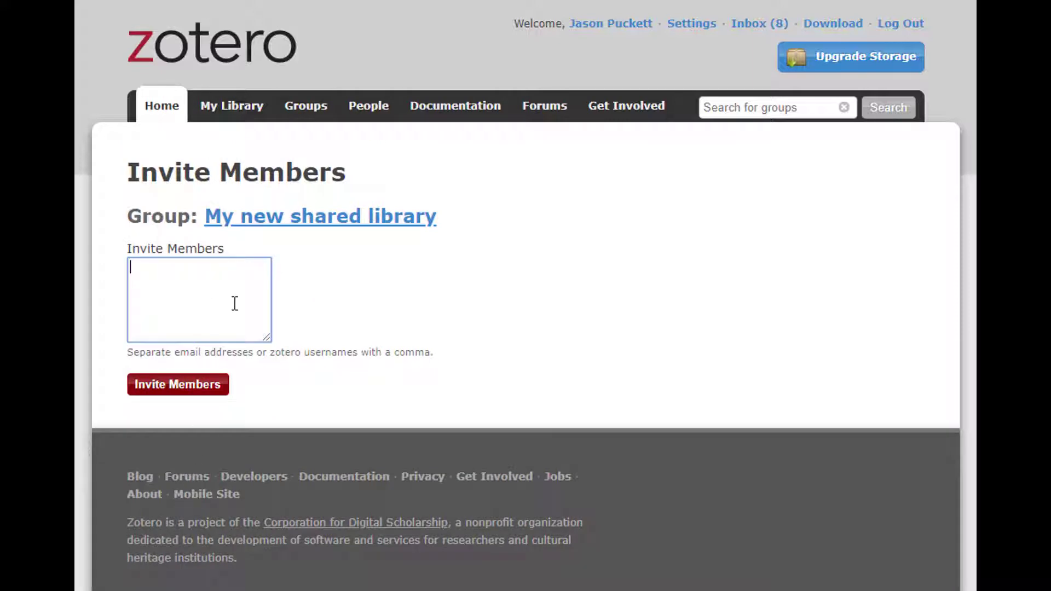
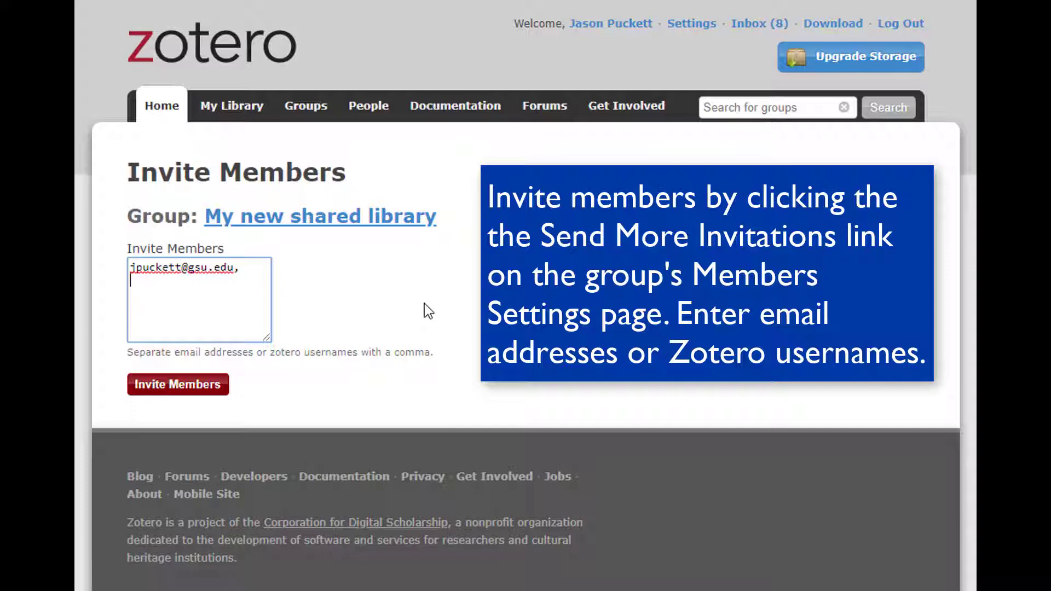
text(gsutest)
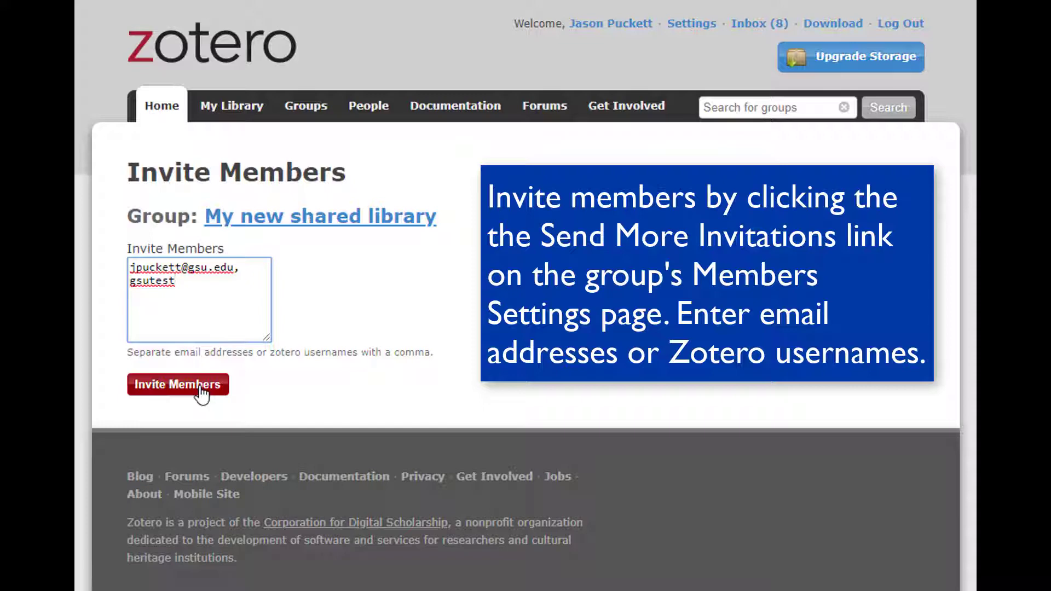
click(201, 390)
click(202, 386)
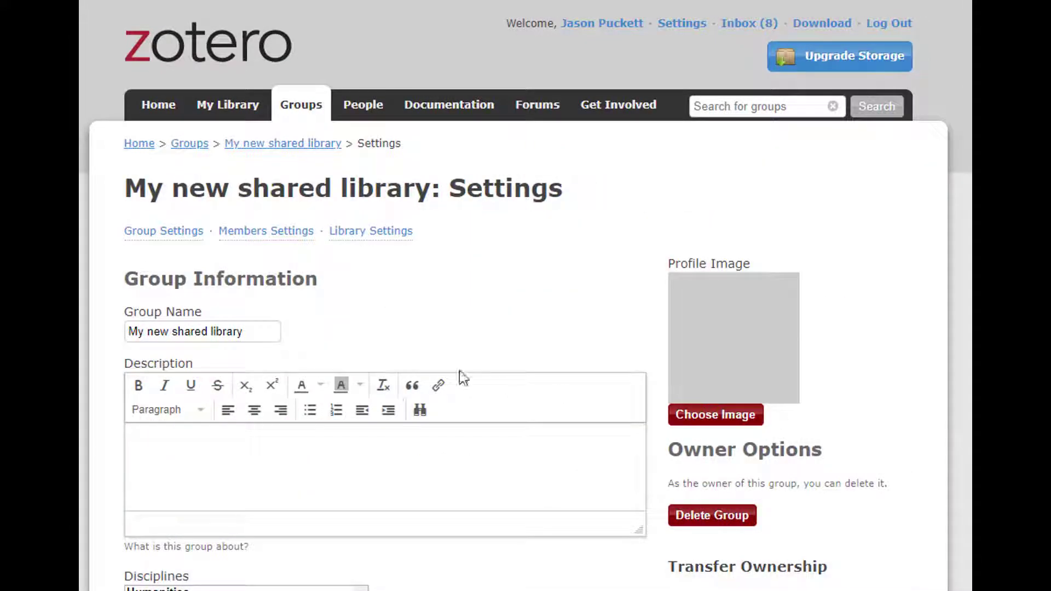
Set the newly joined member's role to Admin in Members Settings and save the roles
click(269, 236)
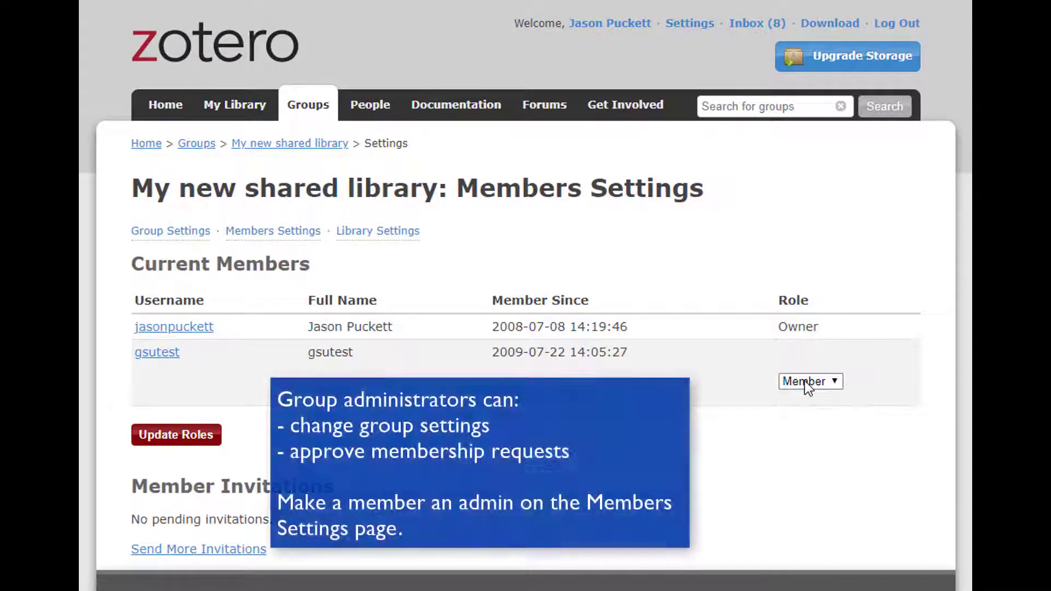
click(805, 383)
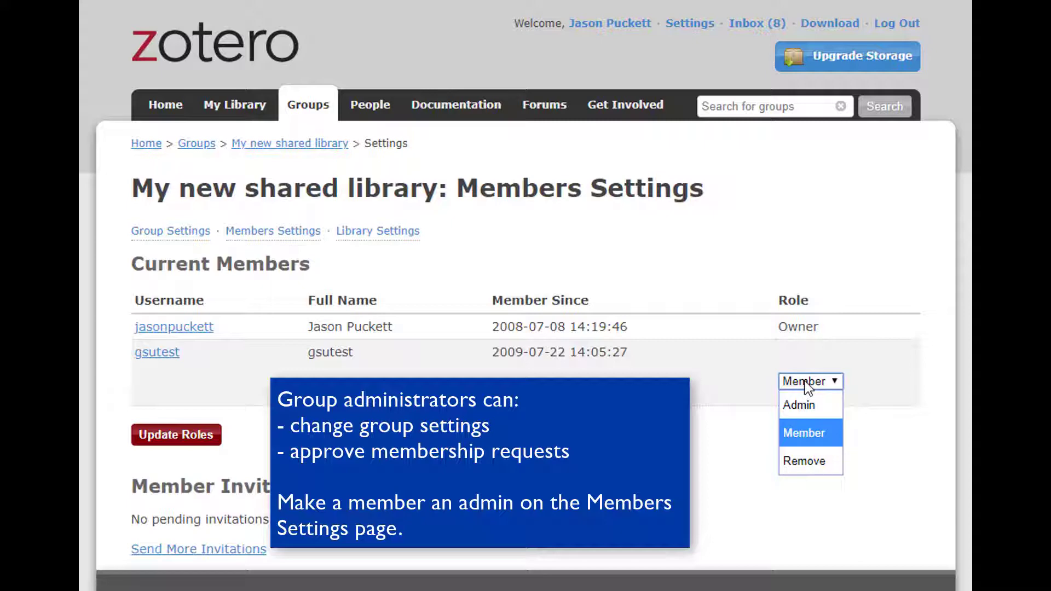
click(829, 411)
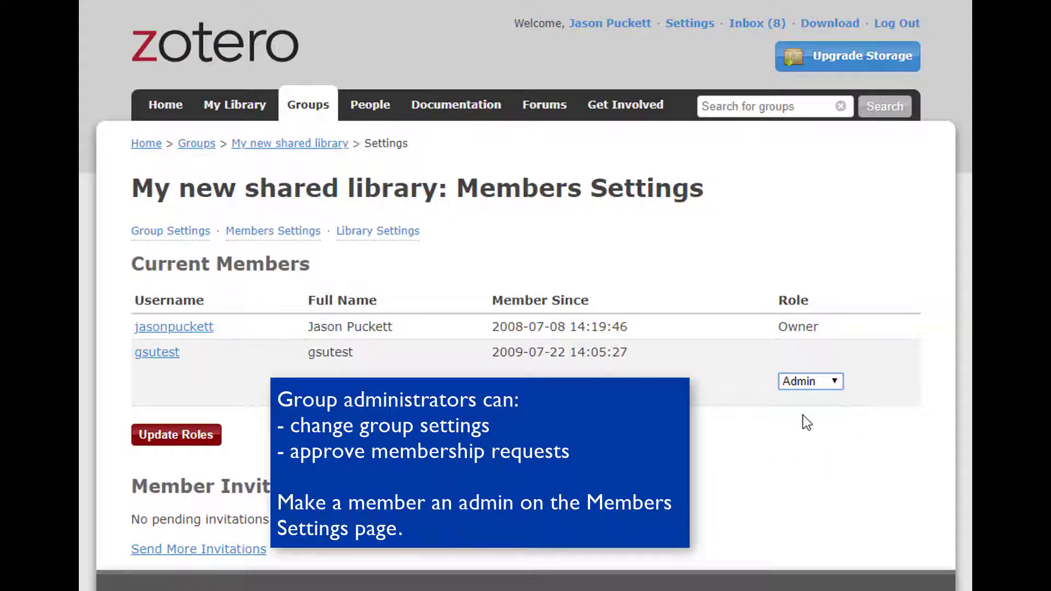
click(165, 438)
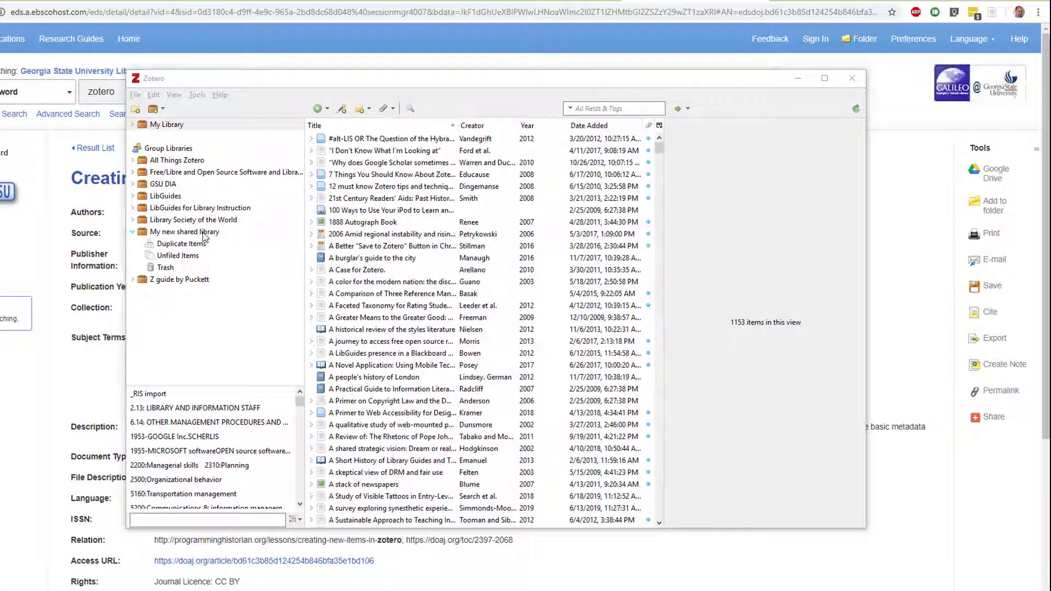
Save the 'Creating New Items in Zotero' web article into My new shared library
click(204, 235)
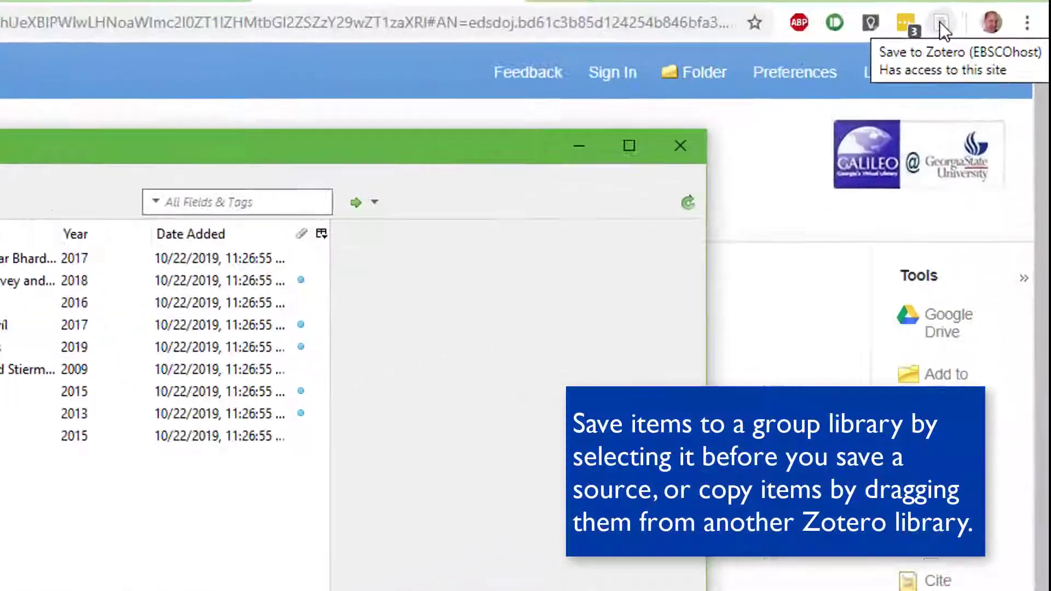
click(941, 25)
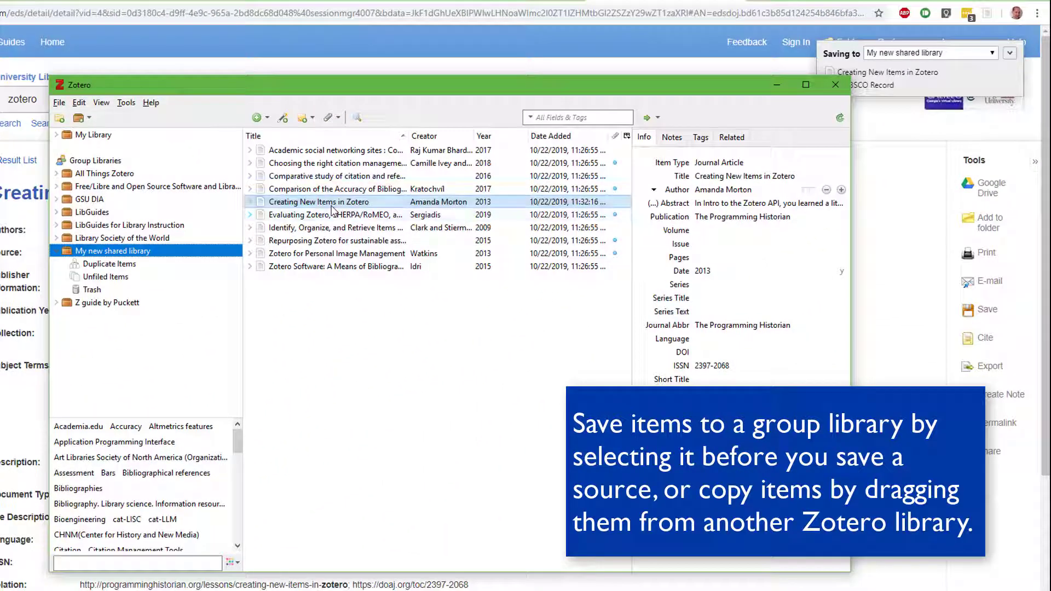
click(332, 209)
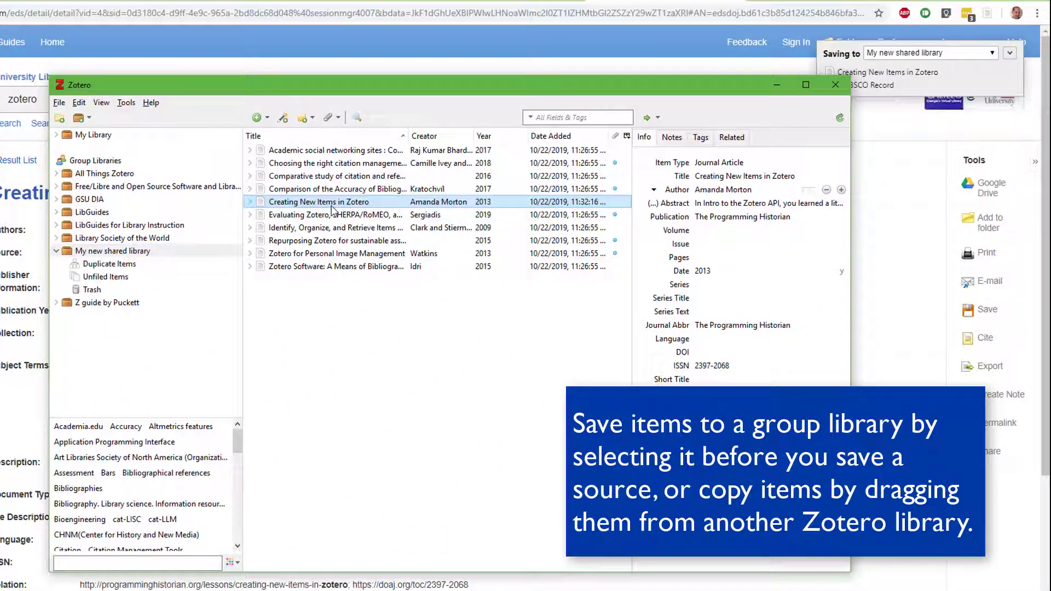
Search My Library for 'zotero' and copy 'A Case for Zotero.' into the group library
click(129, 138)
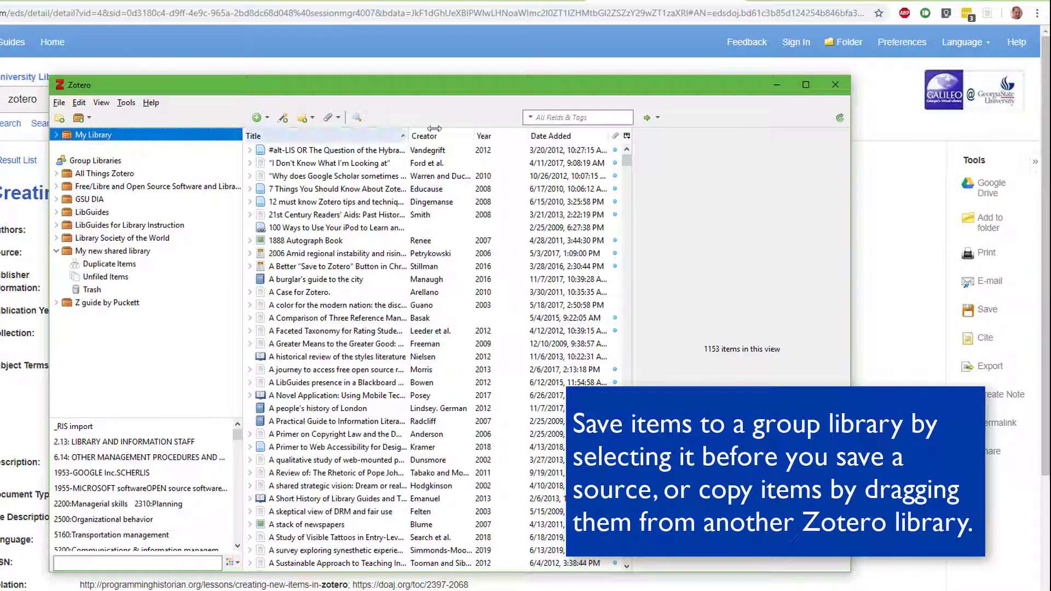
click(561, 116)
text(zotero)
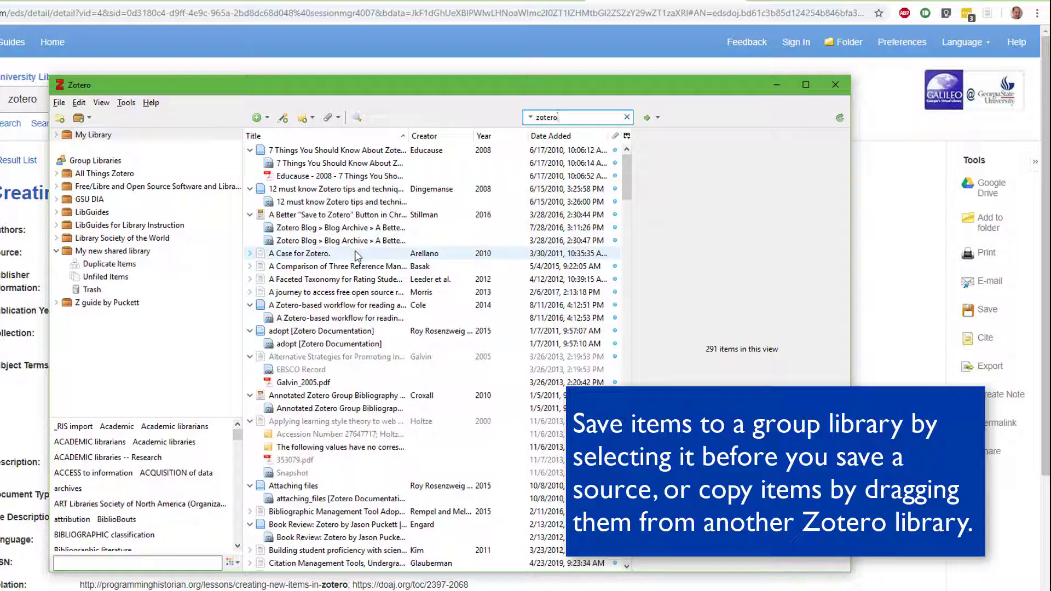
click(356, 254)
drag(292, 255, 136, 256)
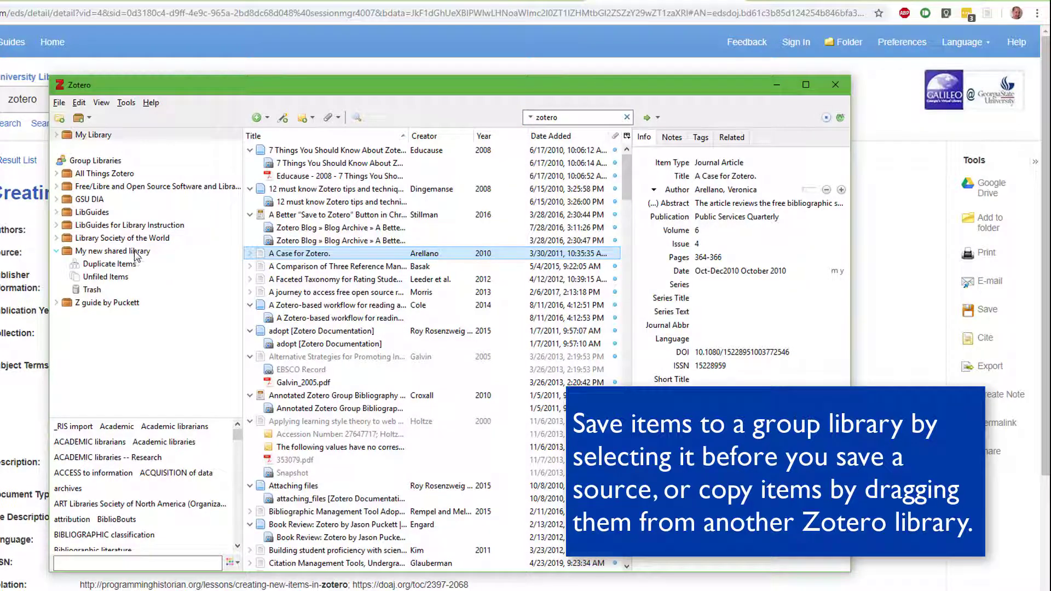